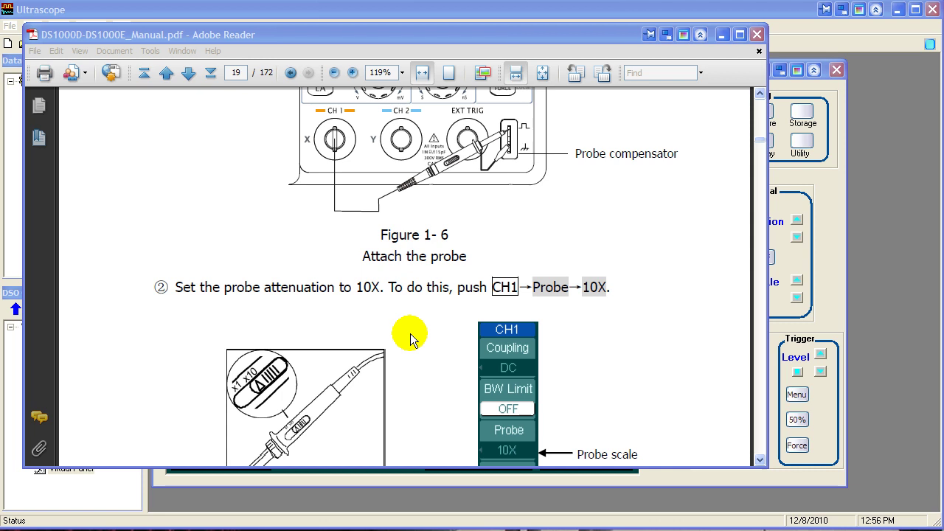
- Minimize the Adobe Reader DS1000E manual to reveal Ultrascope's Virtual Panel with the CH1 trace
click(723, 35)
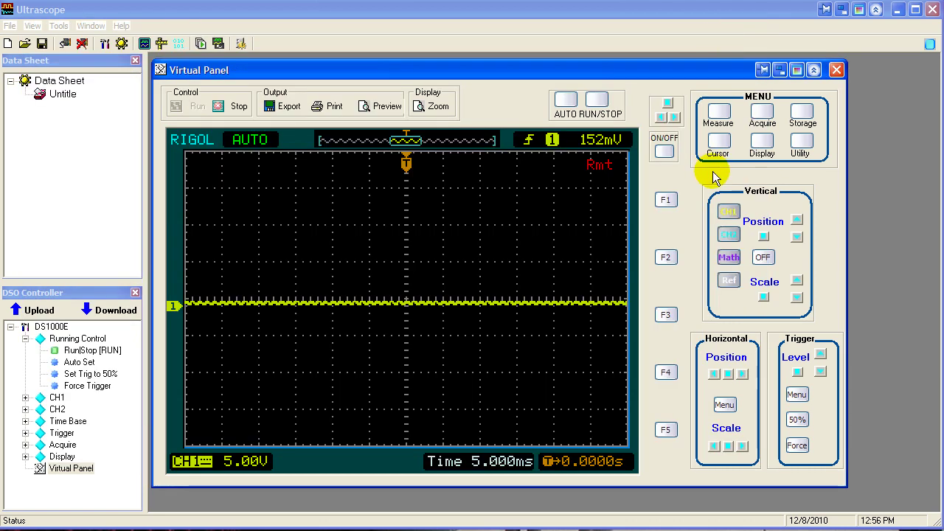
- Set the CH1 probe attenuation to 10X so the scale readout shows 50.0V
click(727, 213)
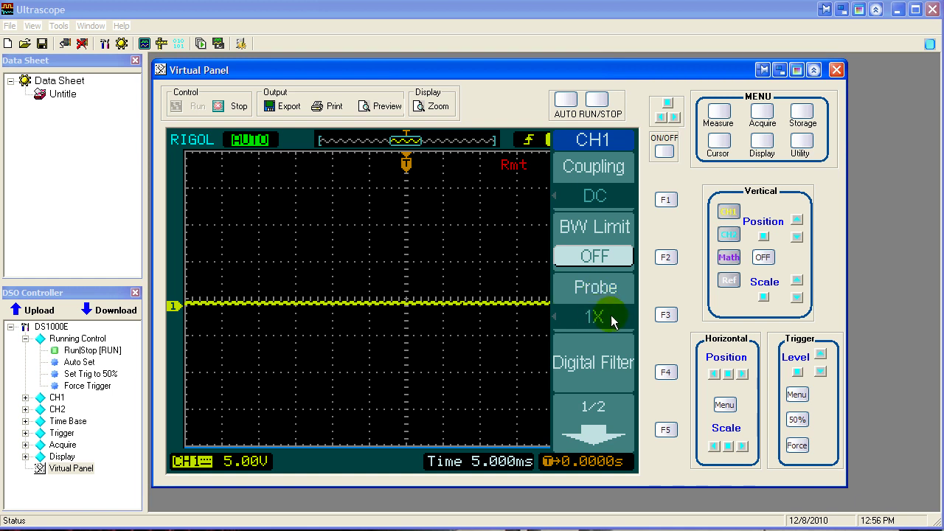
click(666, 316)
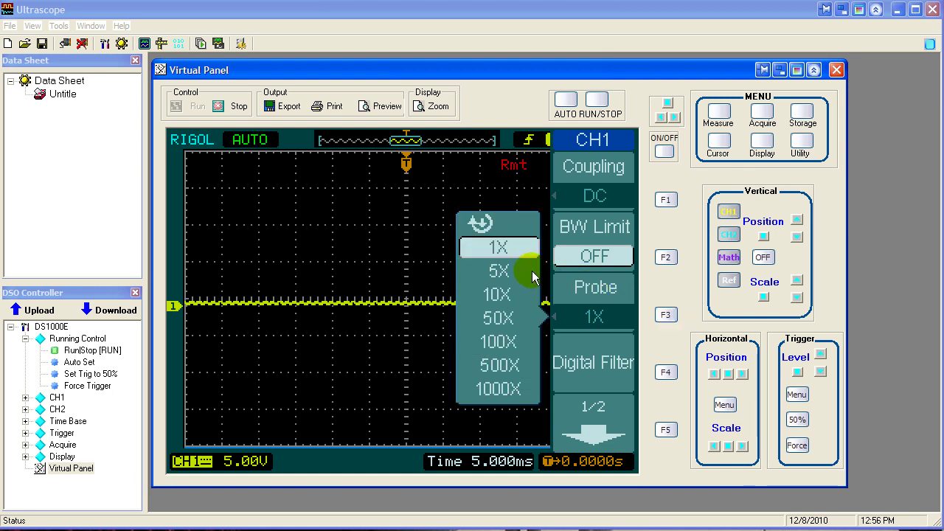
click(662, 117)
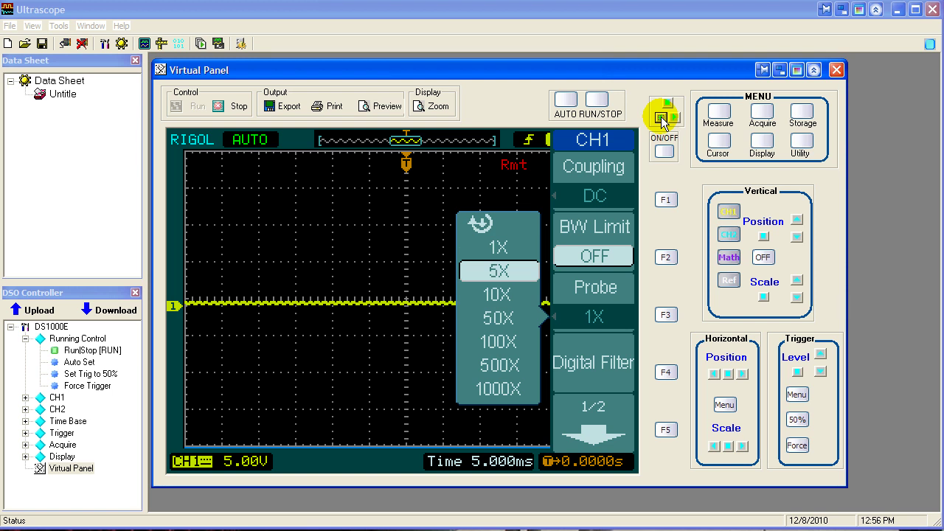
click(662, 117)
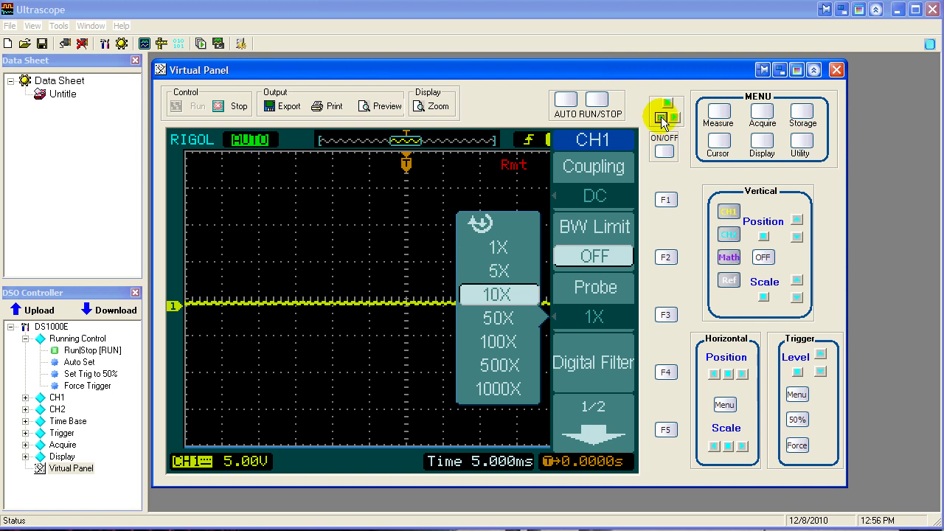
click(666, 106)
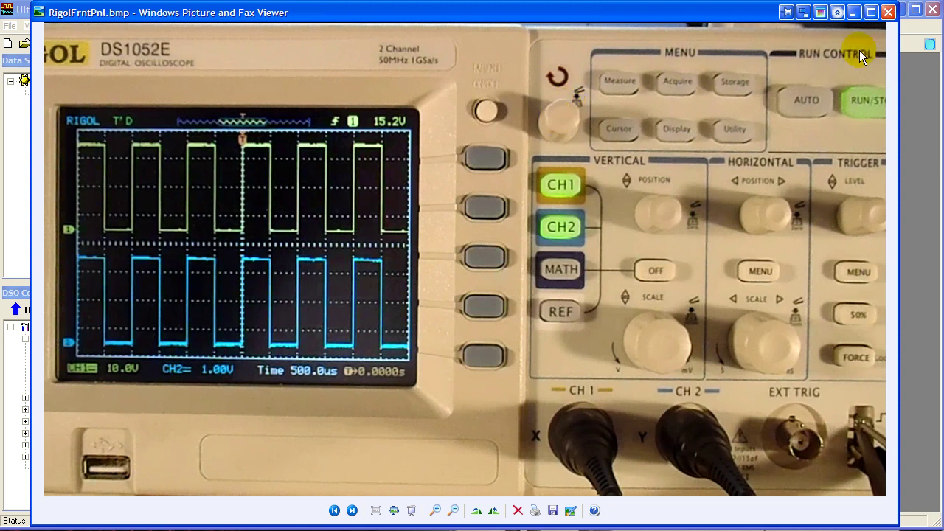
click(854, 11)
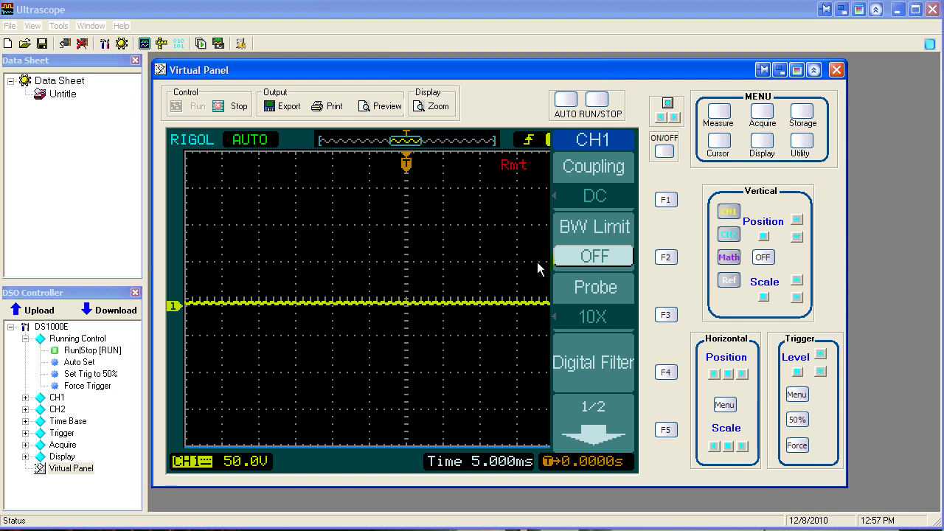
- Run AUTO setup for a square wave at 500mV and 500.0us per division, then dismiss its menu
click(565, 107)
click(565, 109)
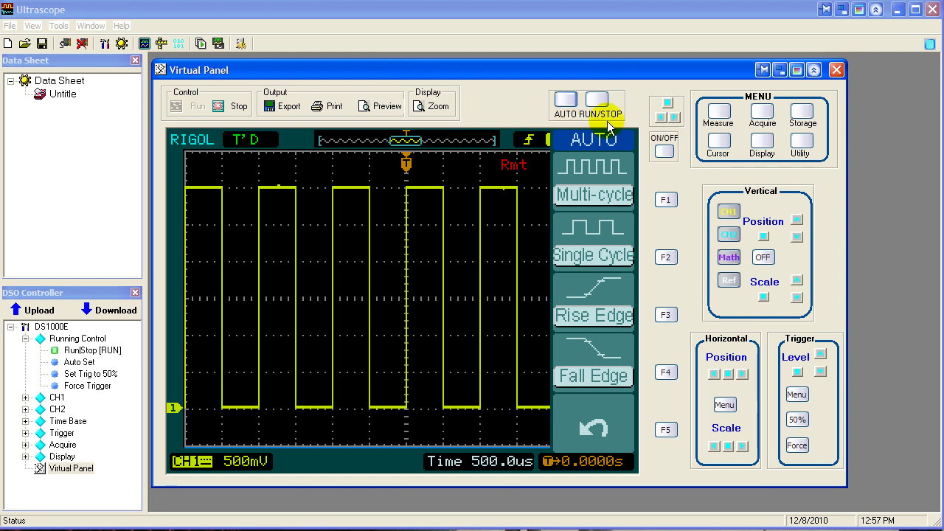
click(662, 152)
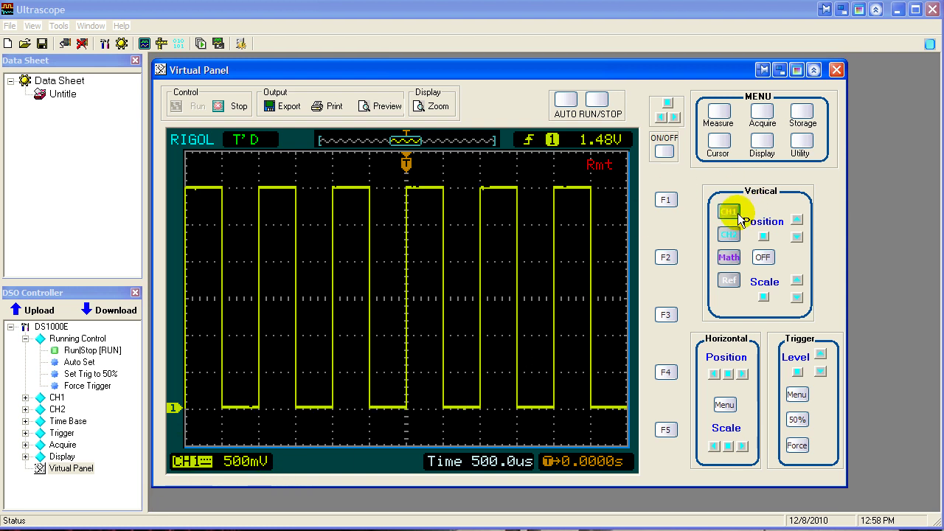
- Raise the CH1 vertical scale to 2.00V per division
click(797, 281)
click(798, 281)
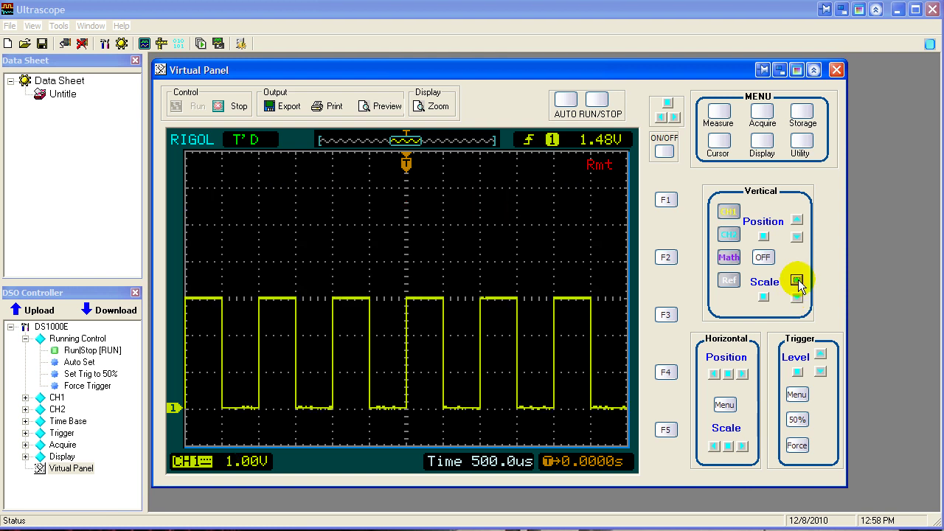
click(797, 281)
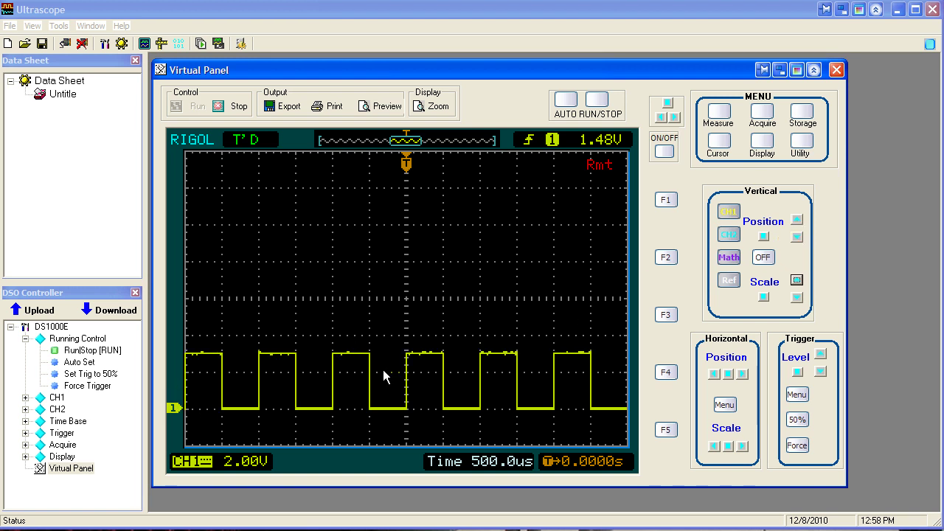
- Shift the CH1 trace's vertical position, ending at a -5.12V offset
click(797, 220)
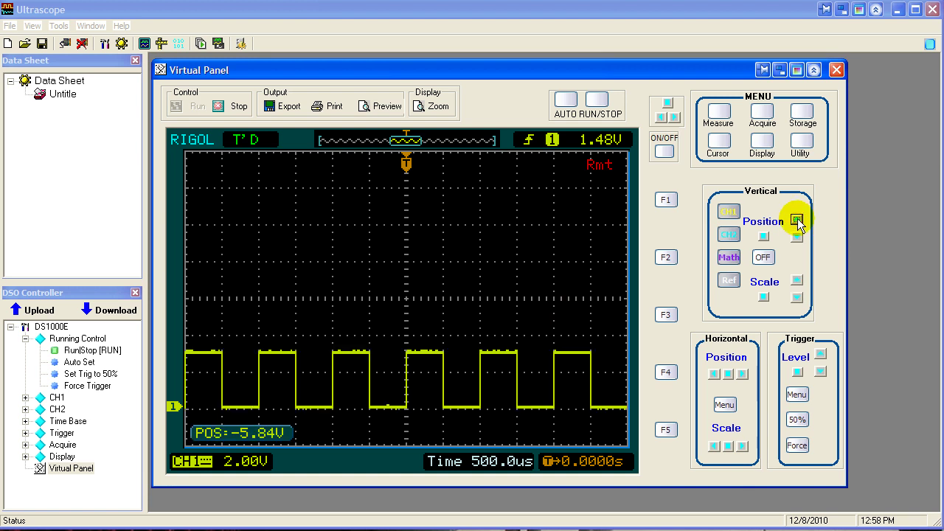
click(797, 221)
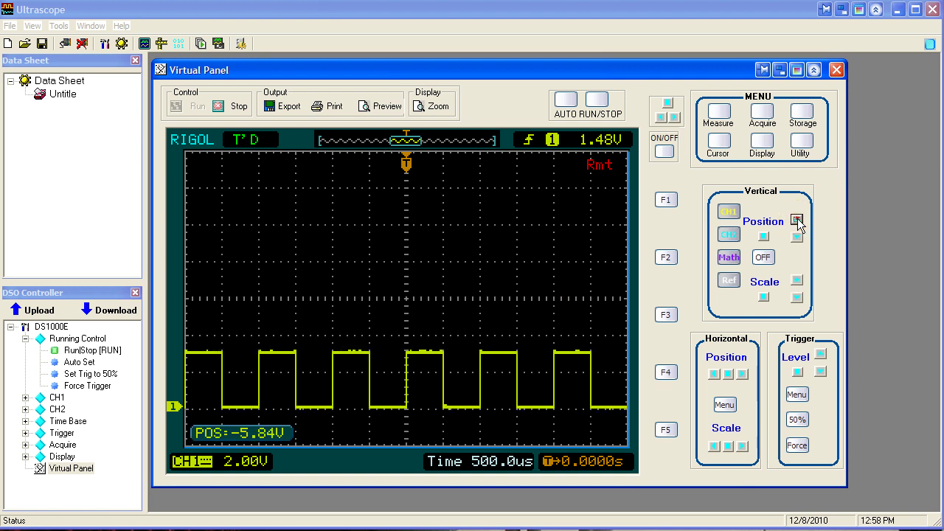
click(797, 220)
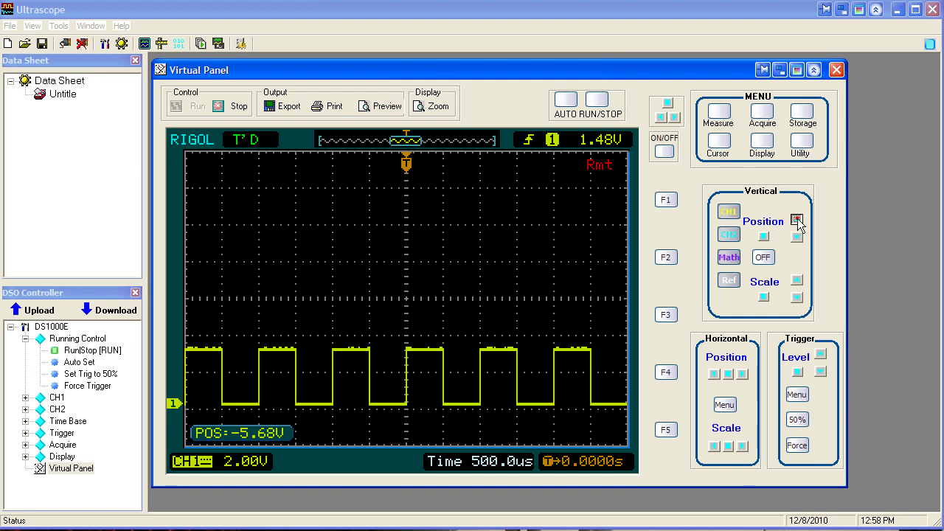
click(797, 221)
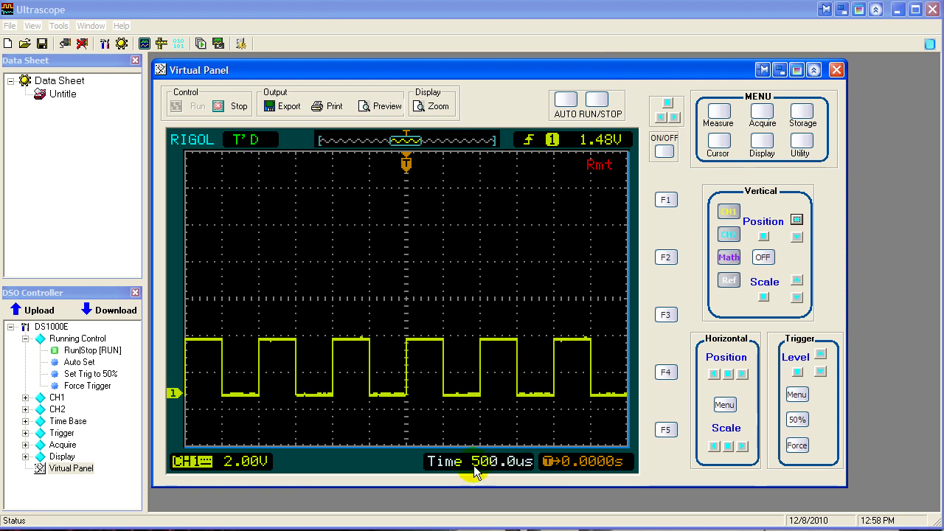
- Shorten the time base from 500us through 200.0us to 100.0us per division
click(742, 447)
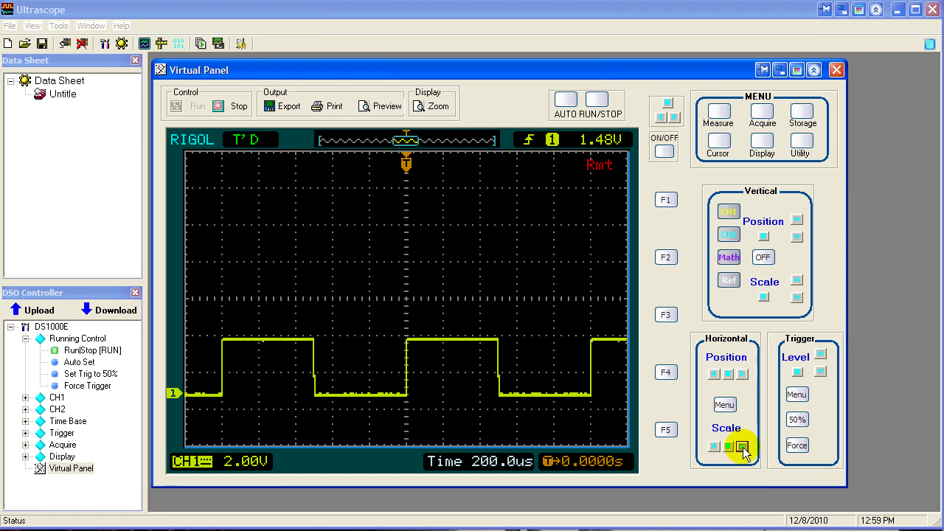
click(743, 447)
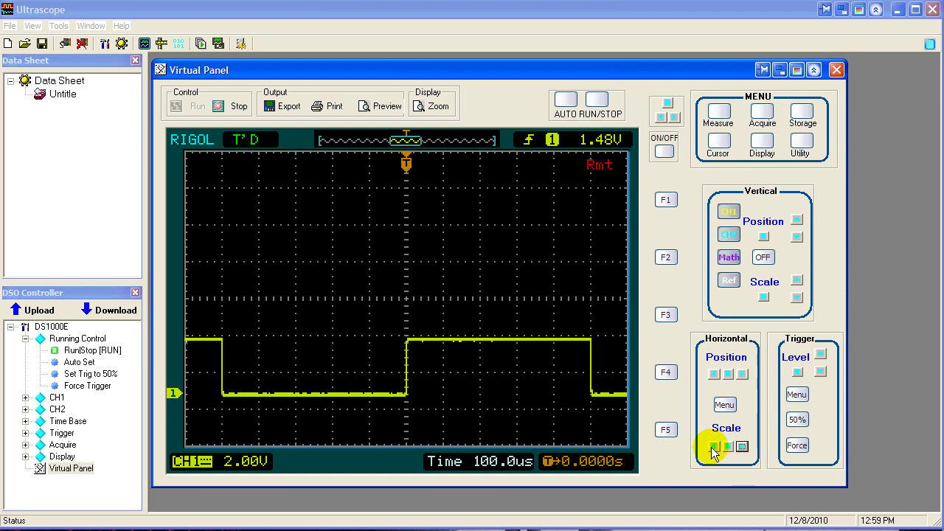
- Step the horizontal trigger offset through -16us to -28.00us
click(743, 375)
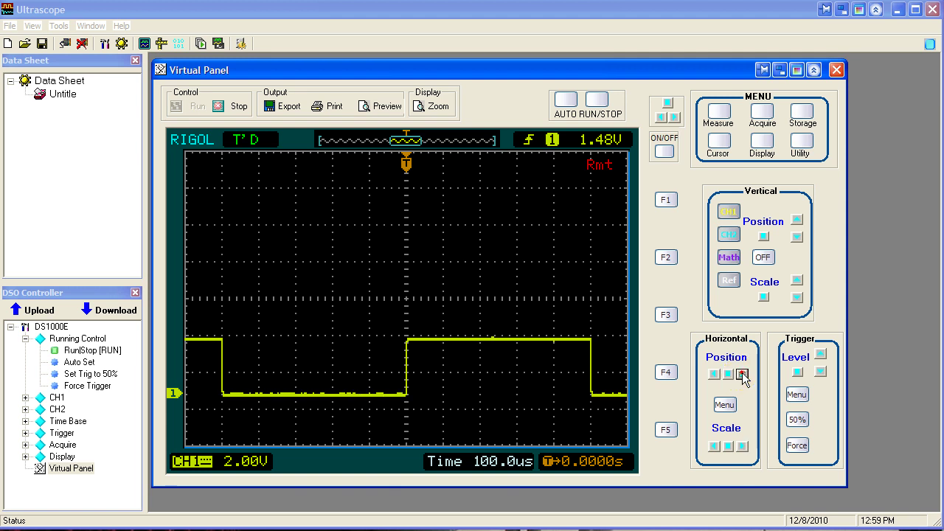
click(742, 374)
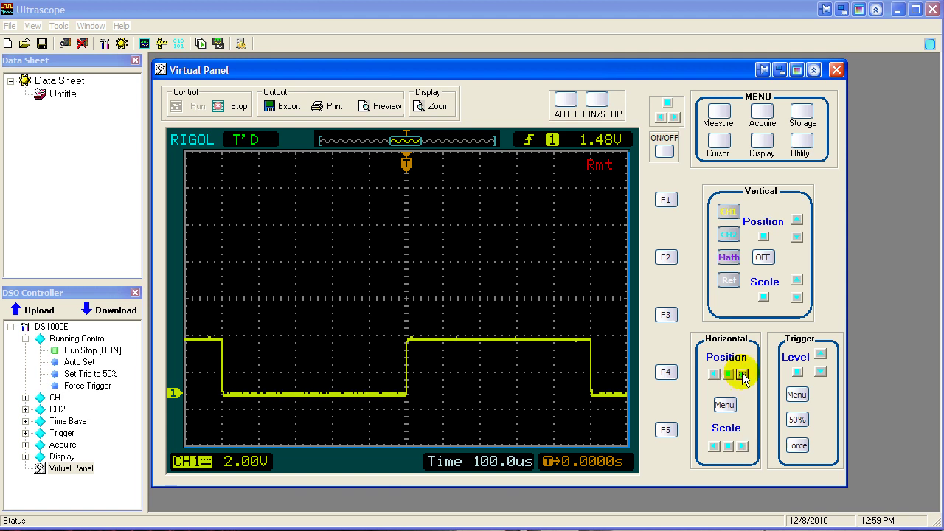
click(742, 374)
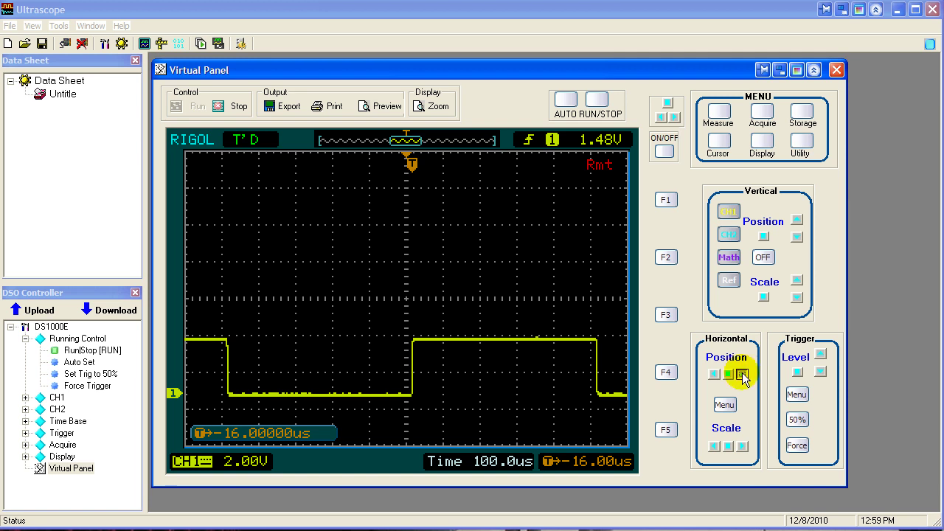
click(742, 374)
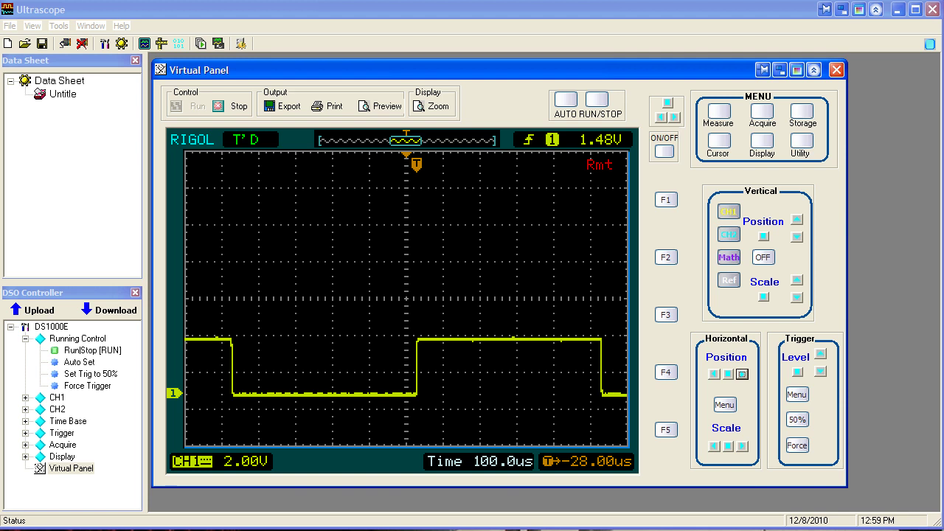
key(alt+Tab)
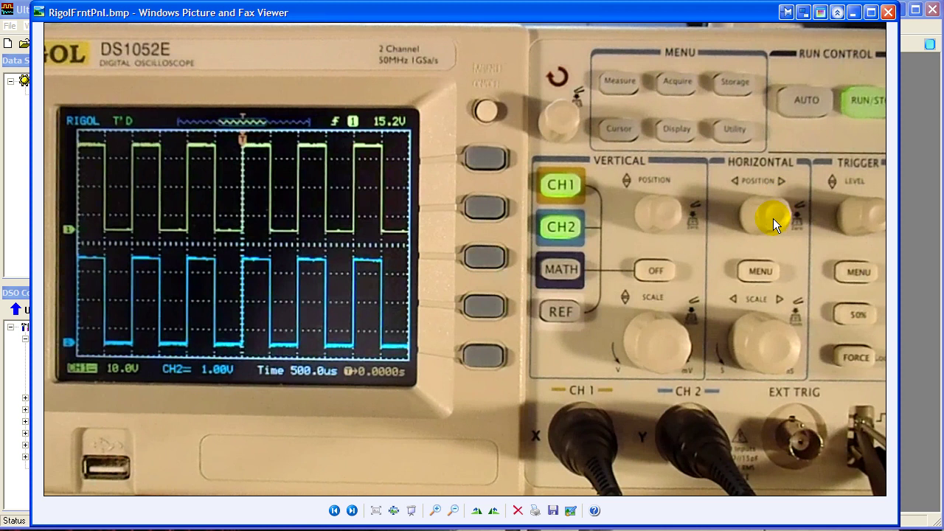
click(854, 12)
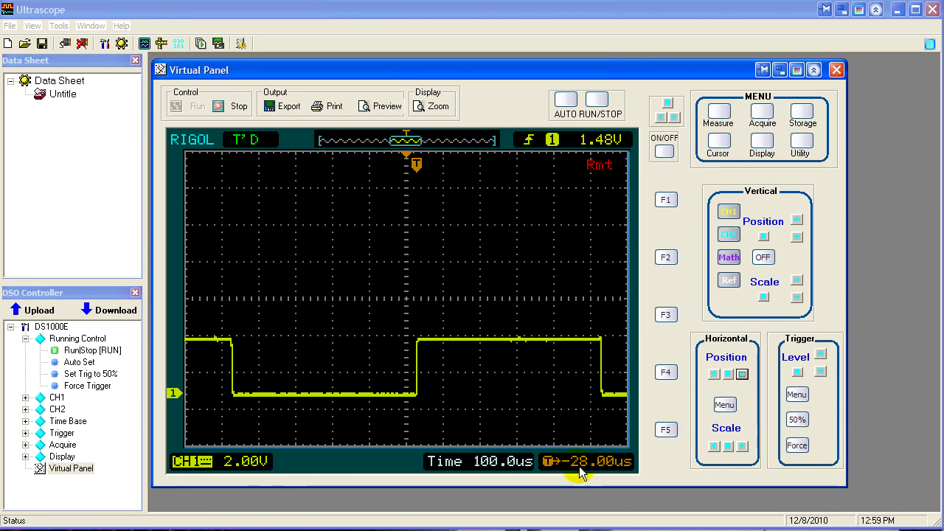
- Reset the horizontal trigger offset to 0.0000s to recentre the square wave
click(729, 375)
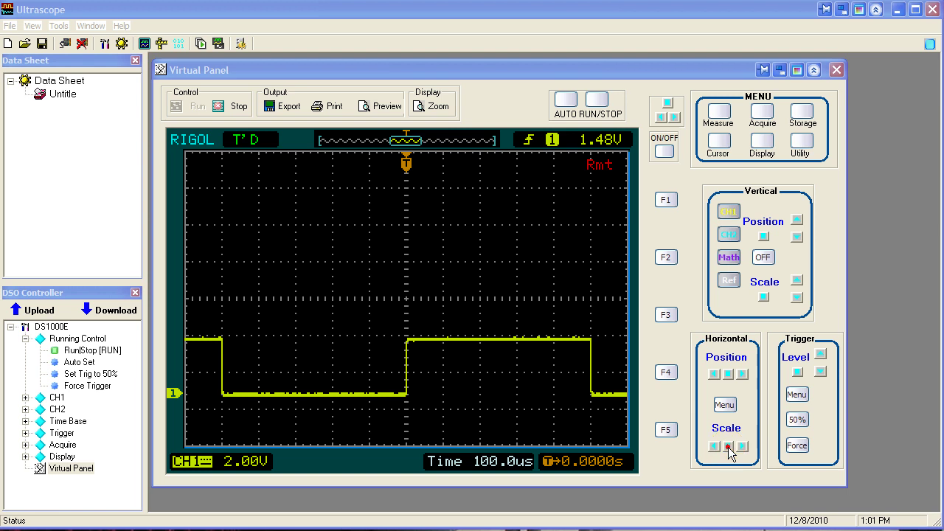
- Turn on the delayed time base view beneath the 100.0us main view
click(728, 448)
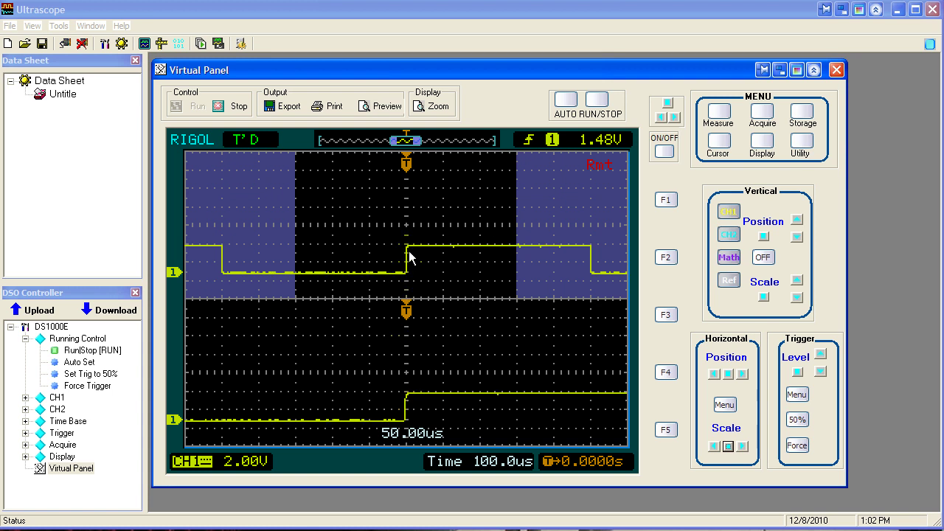
click(282, 197)
click(567, 230)
click(728, 447)
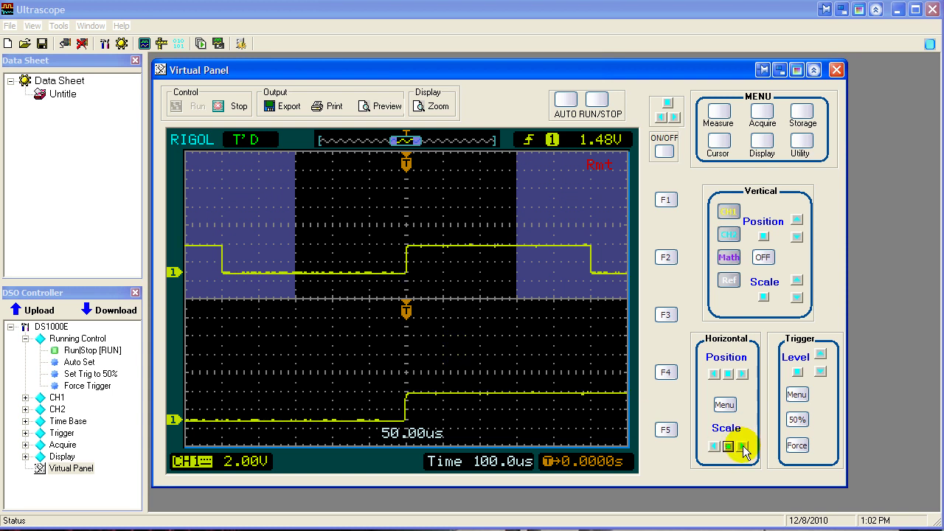
- Shorten the delayed time base from 20.00us to 10.00us around the rising edge
click(743, 447)
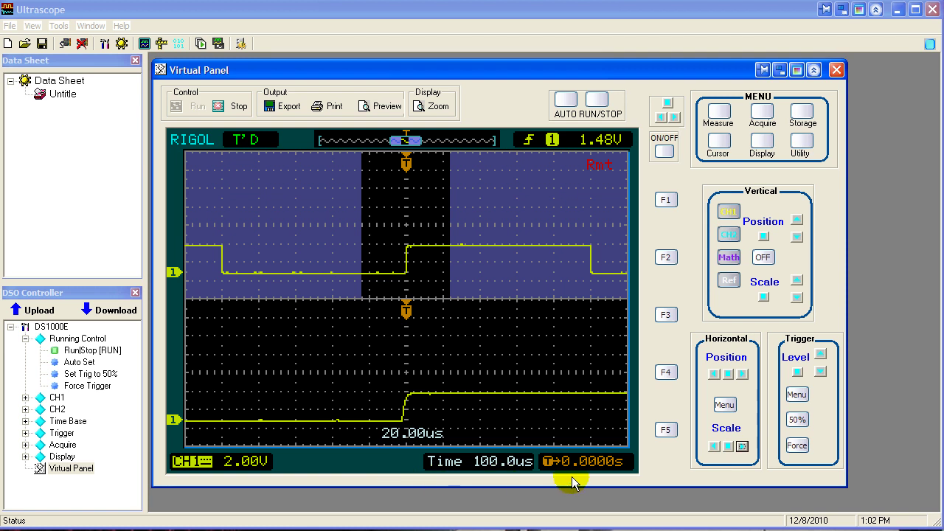
click(743, 447)
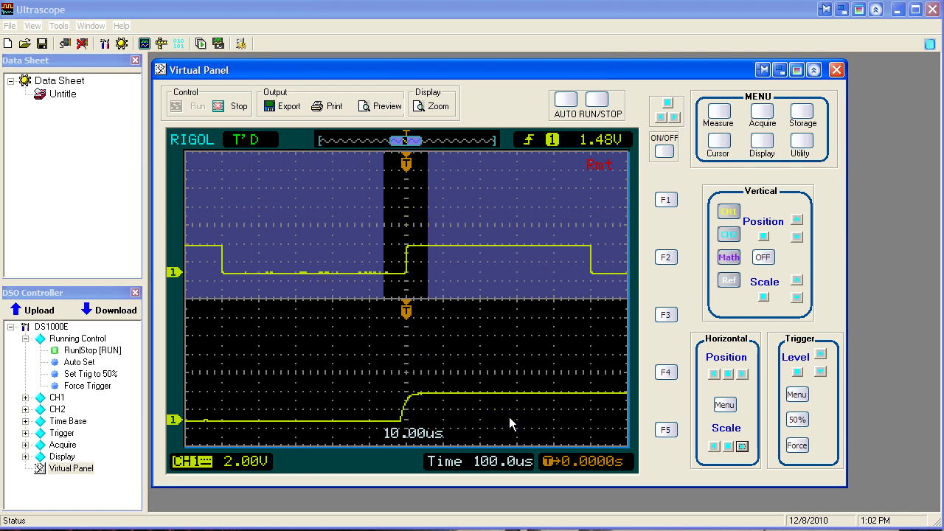
click(426, 204)
mouse_move(424, 209)
mouse_down()
mouse_move(369, 246)
mouse_move(421, 285)
mouse_move(431, 255)
mouse_move(385, 247)
mouse_move(298, 312)
mouse_up()
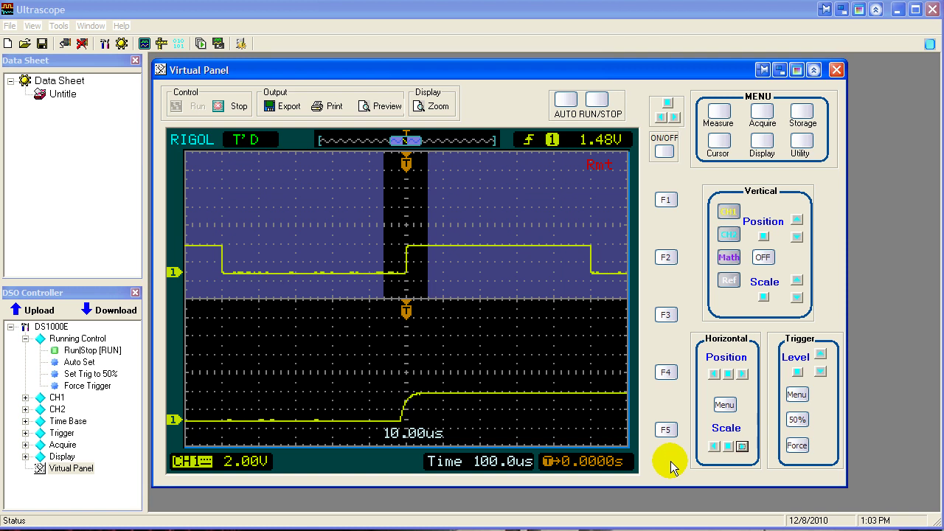
- Set Delayed ON in the Horizontal Menu, then briefly view and close the front-panel photo
click(728, 447)
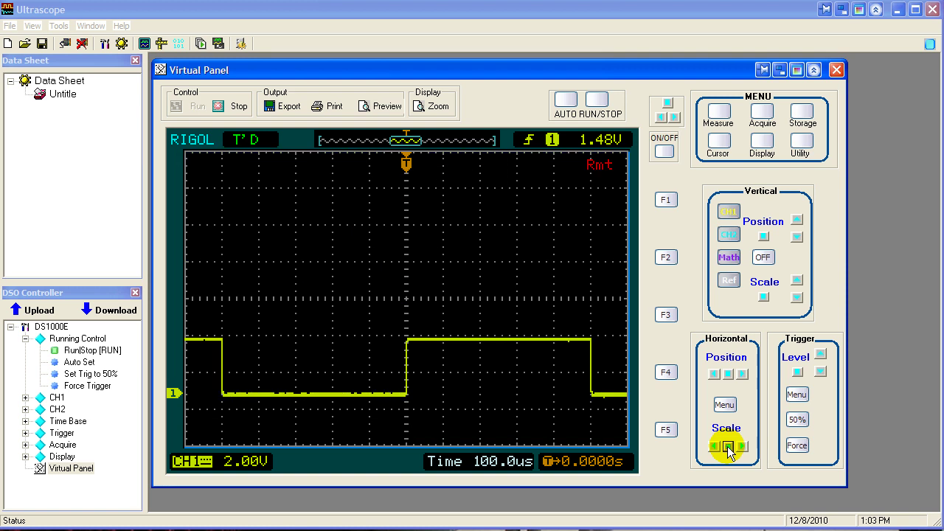
click(724, 406)
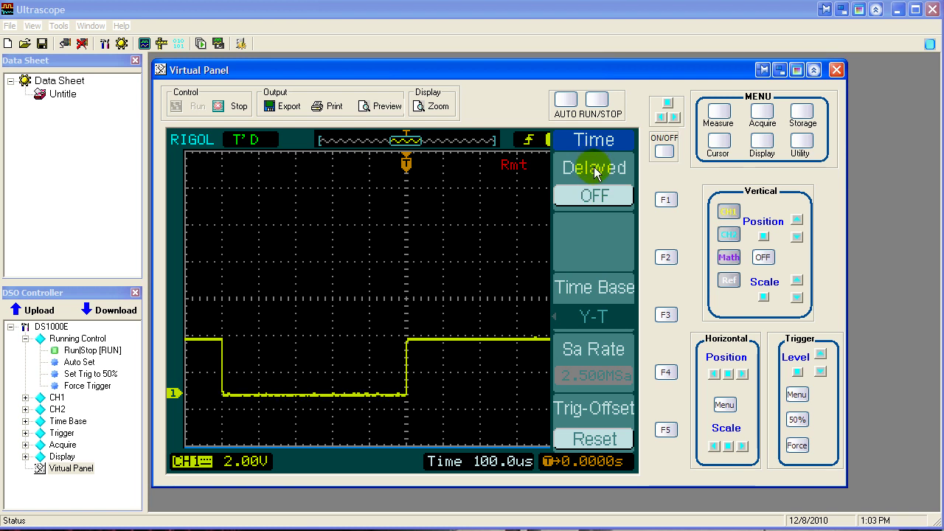
click(666, 200)
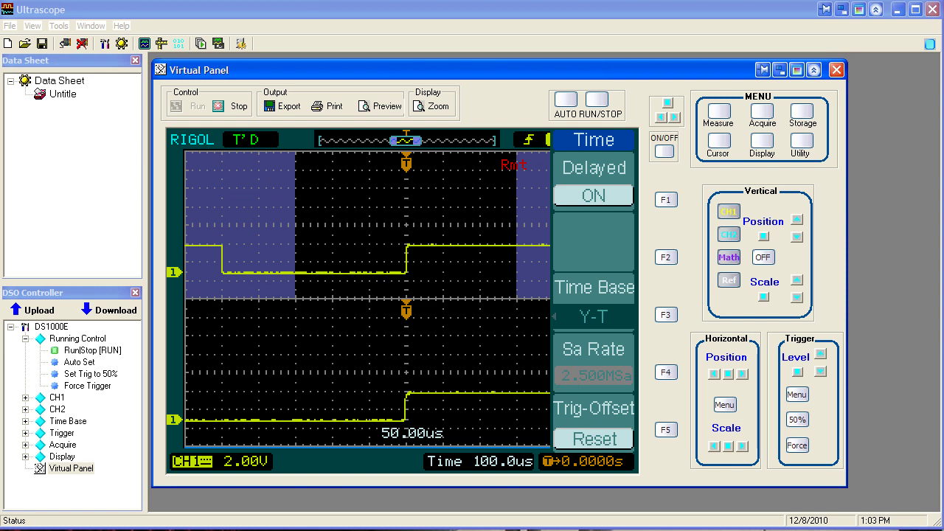
key(alt+Tab)
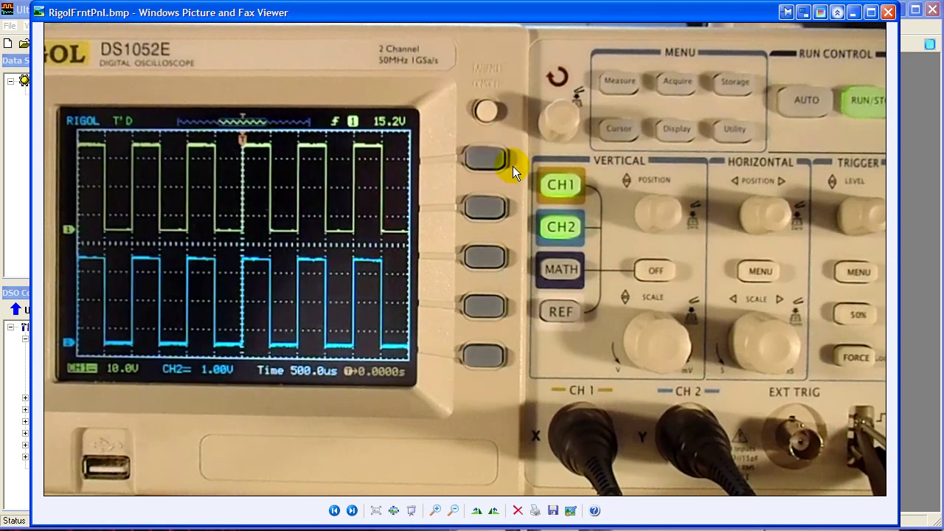
click(855, 12)
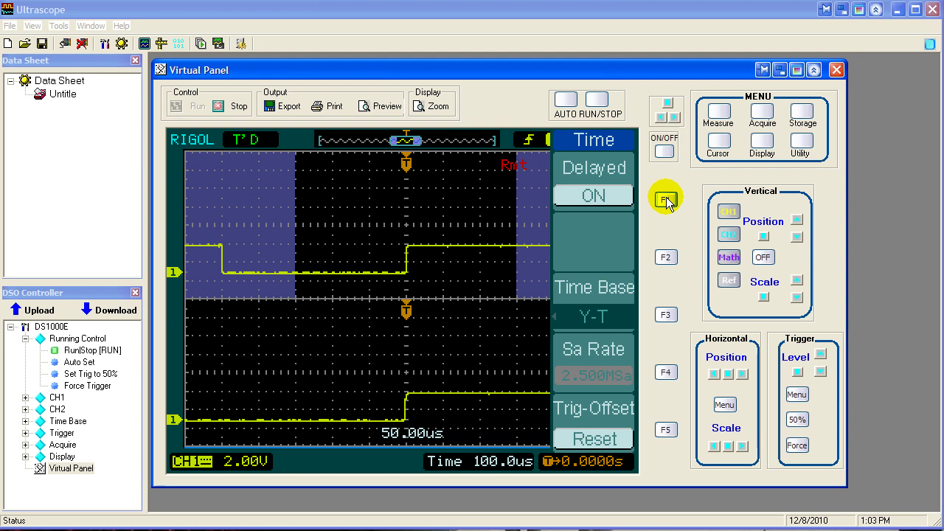
- Set Delayed OFF in the Time menu, leaving one full-screen square wave at 100.0us
click(665, 200)
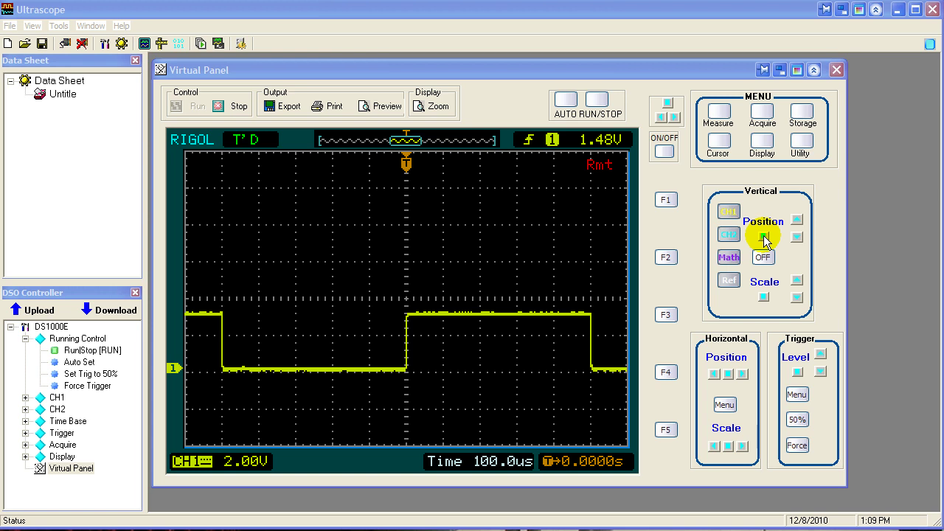
- Reset the CH1 vertical offset to zero with the Vertical Position knob button
click(763, 237)
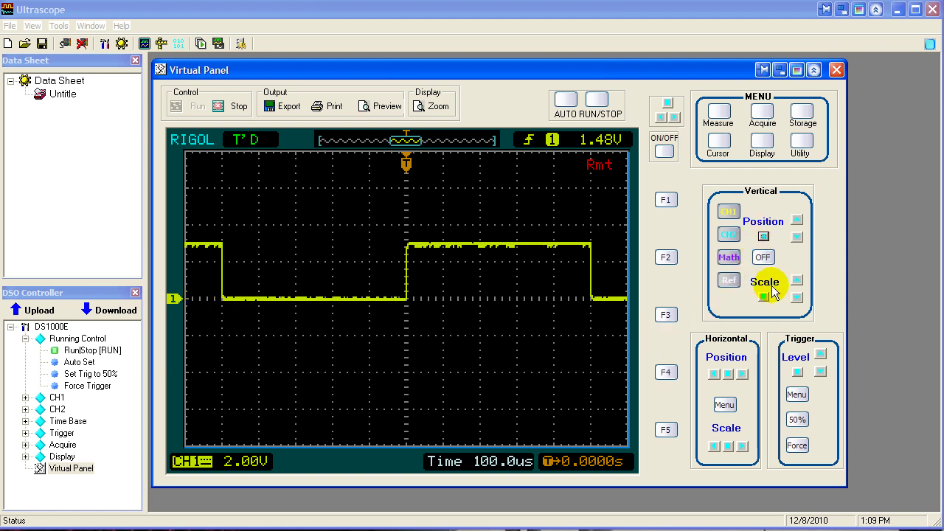
click(763, 237)
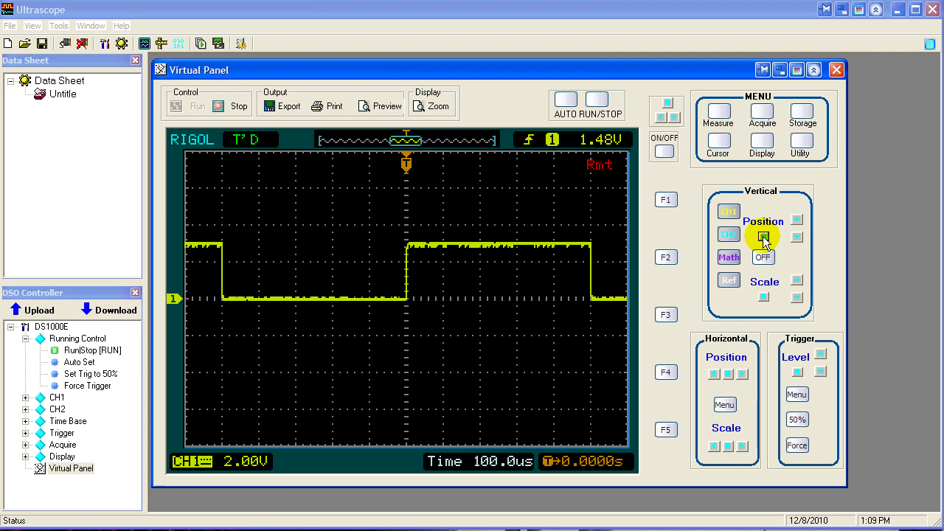
- On CH1 menu page 2, toggle Volts/Div Fine then Coarse, and step scale 2.00V→5.00V→2.00V
click(729, 212)
click(730, 213)
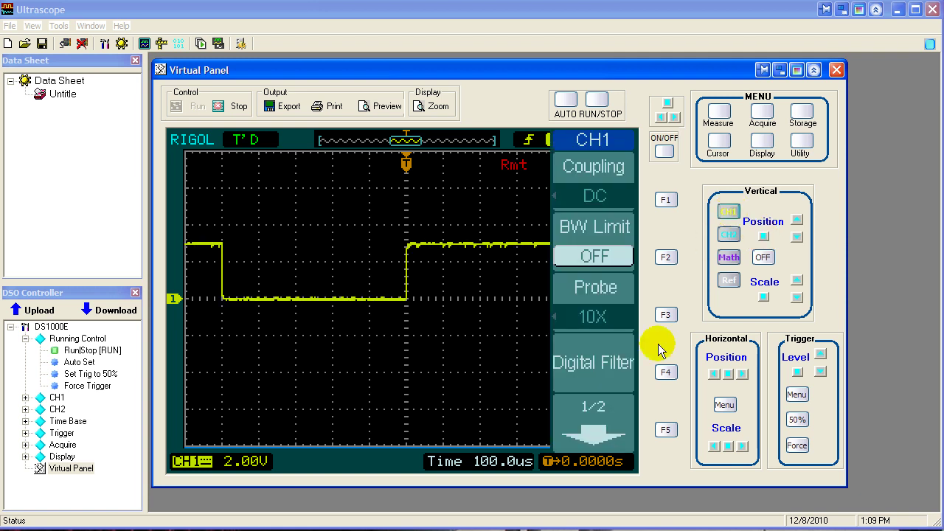
click(667, 432)
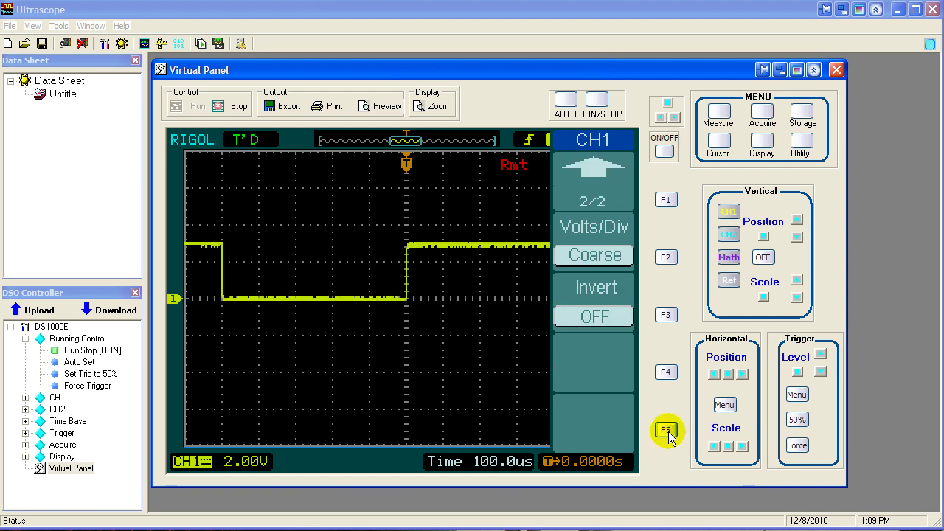
click(667, 258)
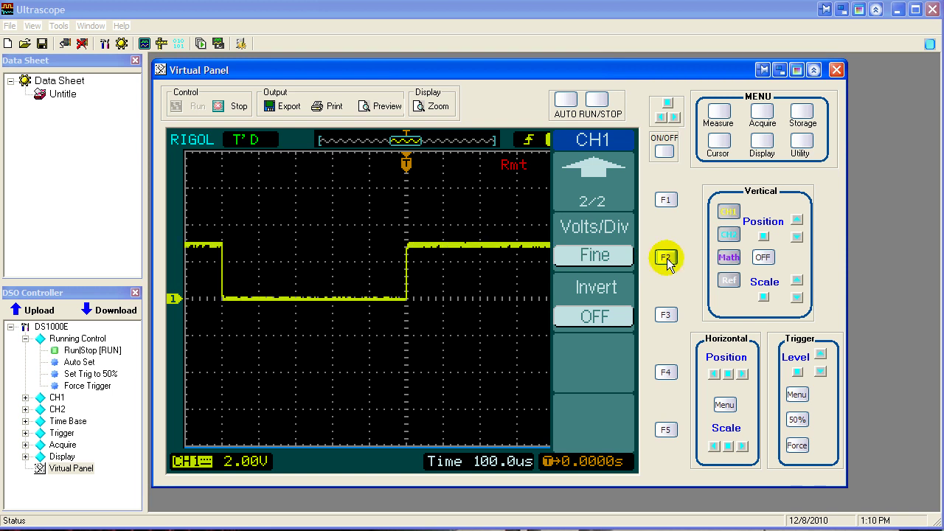
click(667, 258)
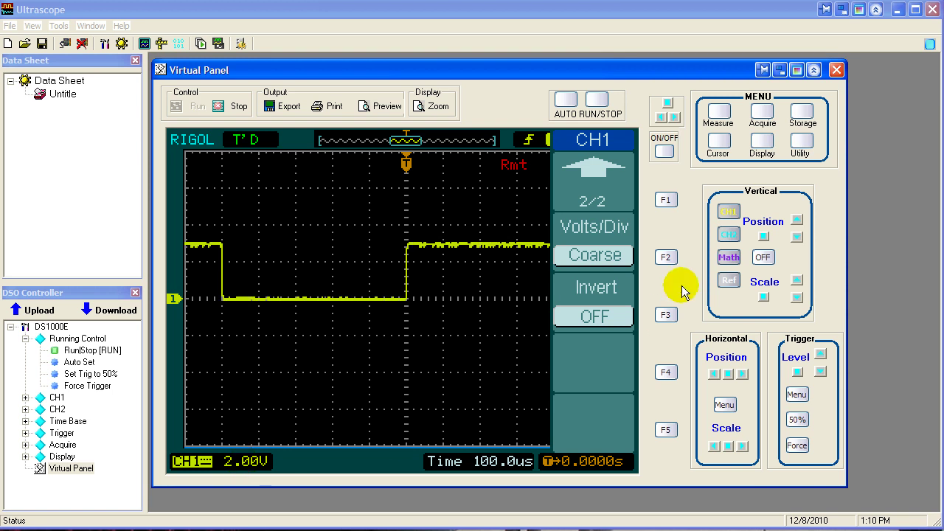
click(798, 281)
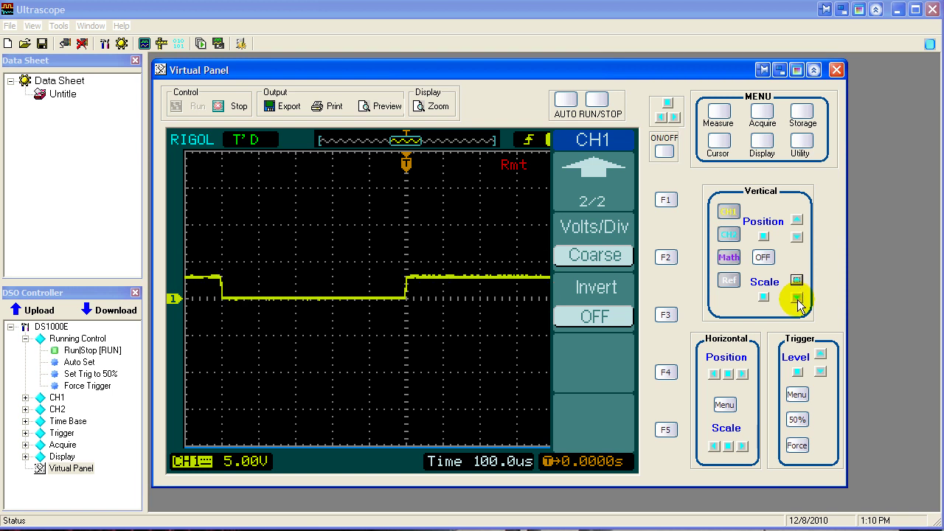
click(797, 299)
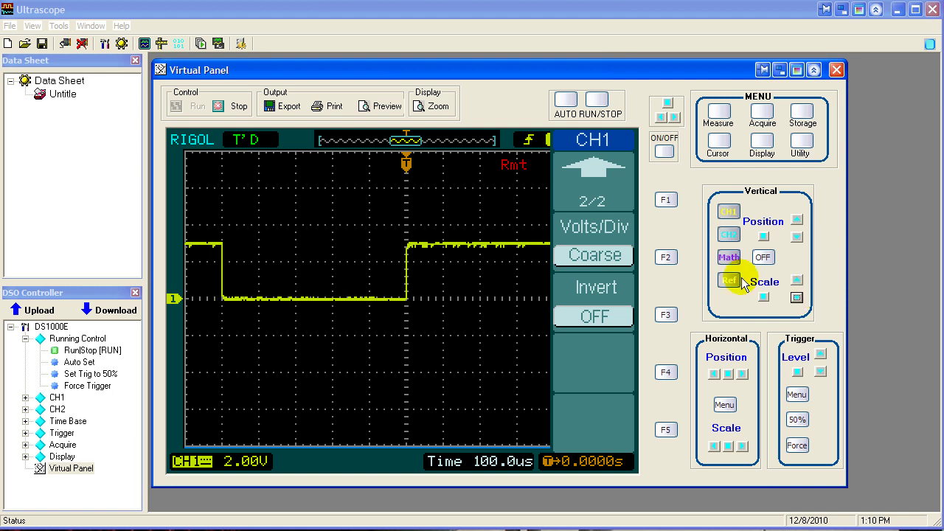
- Set CH1 Volts/Div to Fine and raise the scale one fine step to 2.05V
click(667, 263)
click(669, 263)
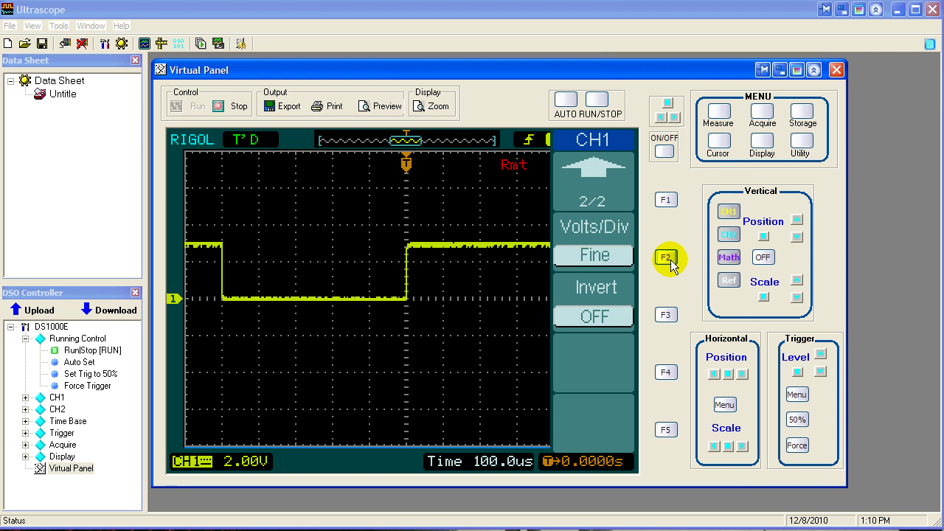
click(797, 281)
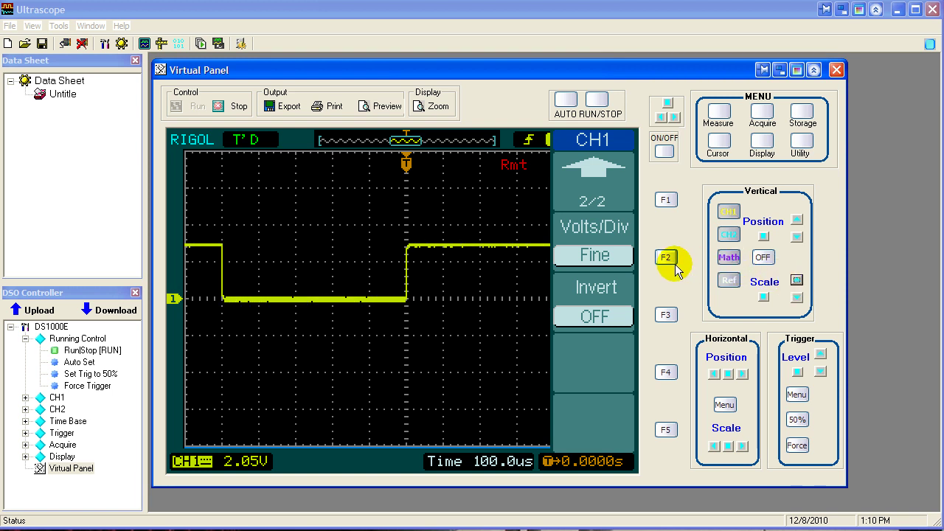
- Toggle Fine/Coarse via the Scale knob, ending on Coarse, then raise CH1 to 10.0V per division
click(763, 298)
click(763, 298)
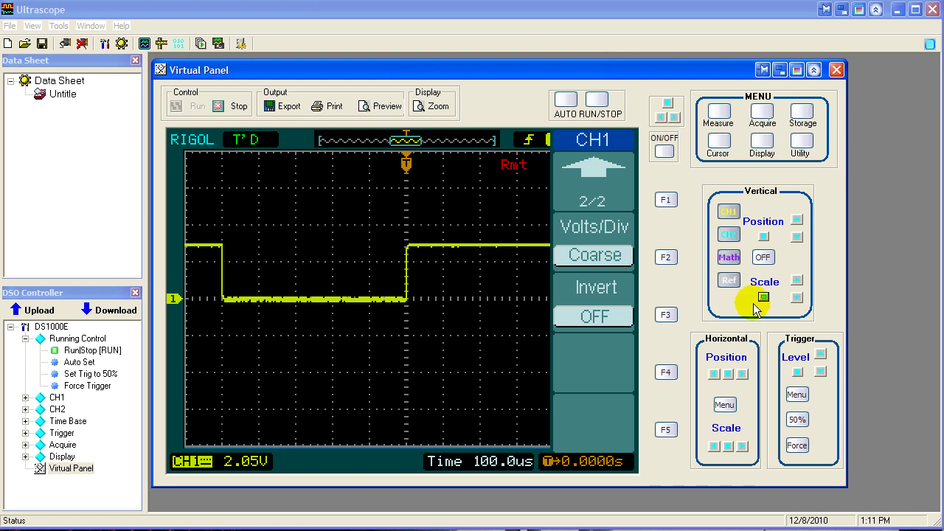
click(764, 298)
click(763, 298)
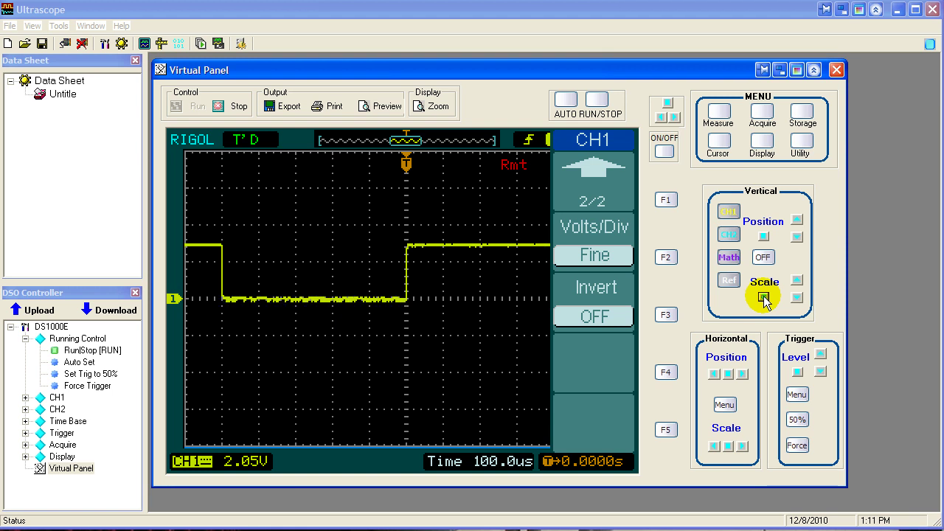
click(763, 299)
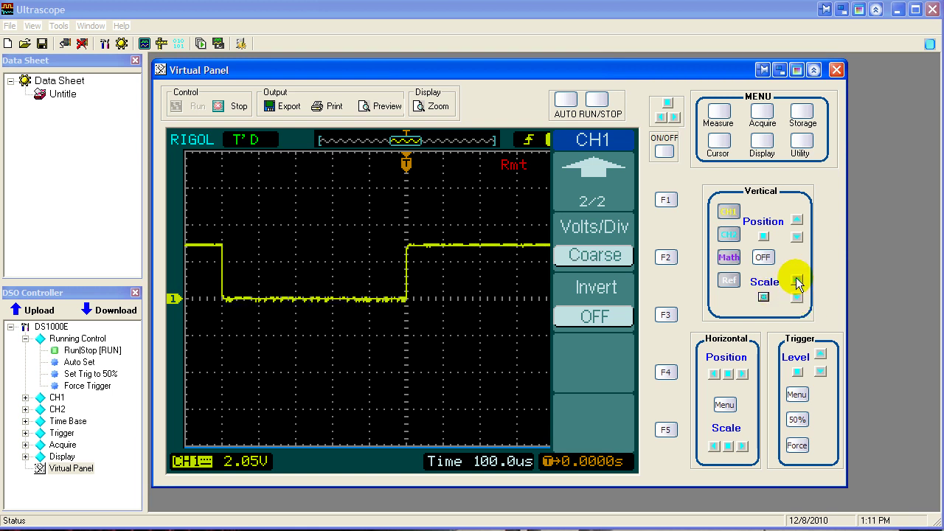
click(797, 280)
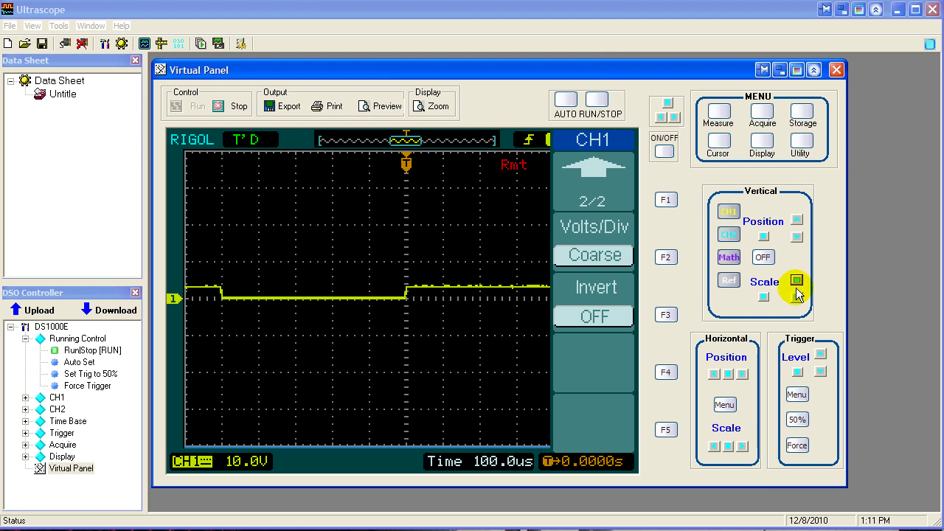
- Lower CH1 scale through 5.00V and 2.00V to 1.00V per division, then return to CH1 menu page 1
click(797, 297)
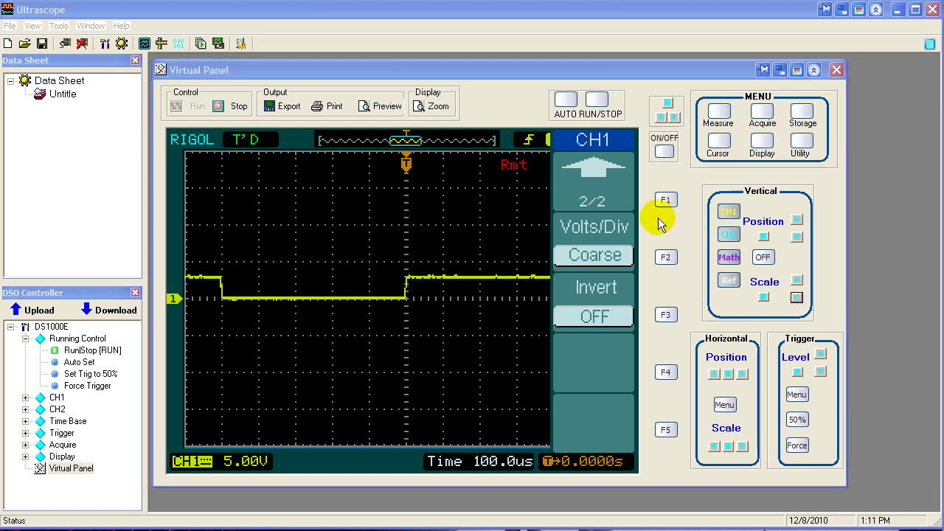
click(797, 298)
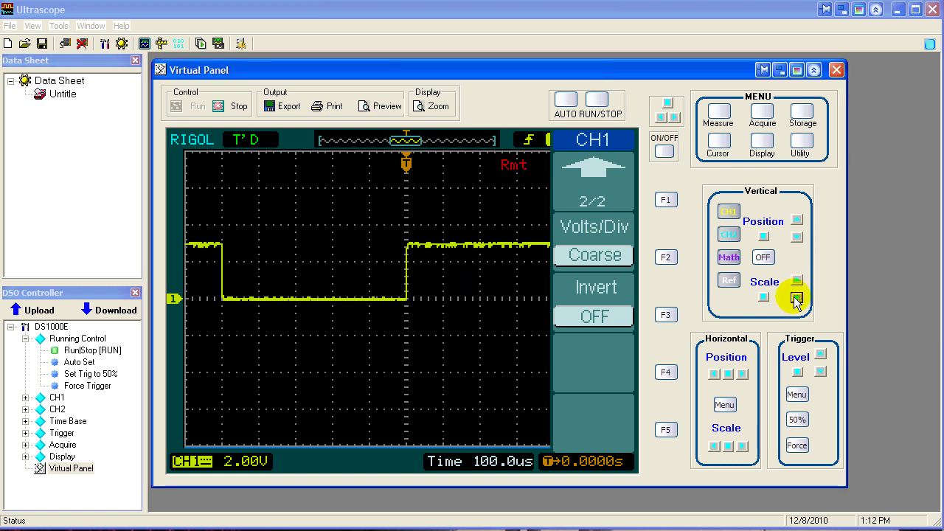
click(797, 298)
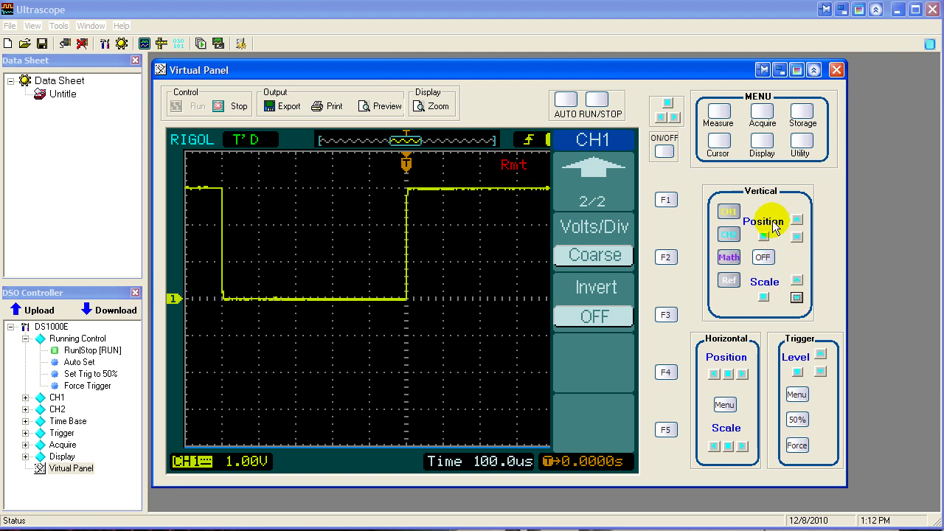
click(665, 200)
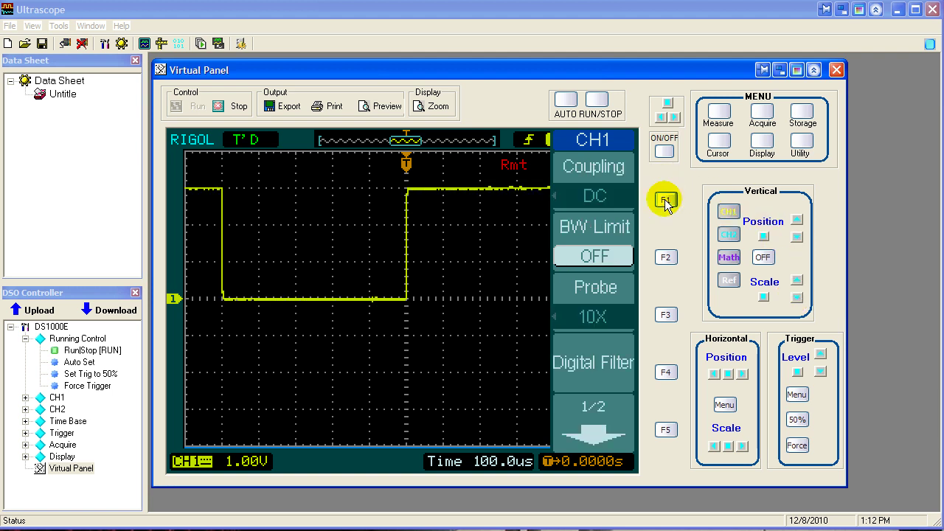